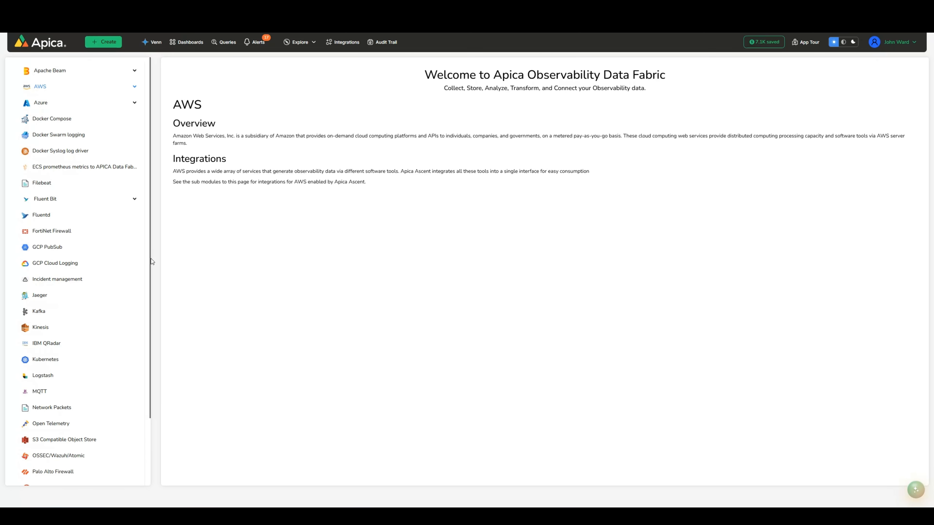
Step: Review the Open Telemetry integration instructions, from the OTLP Http exporter through the Prometheus sections
click(55, 425)
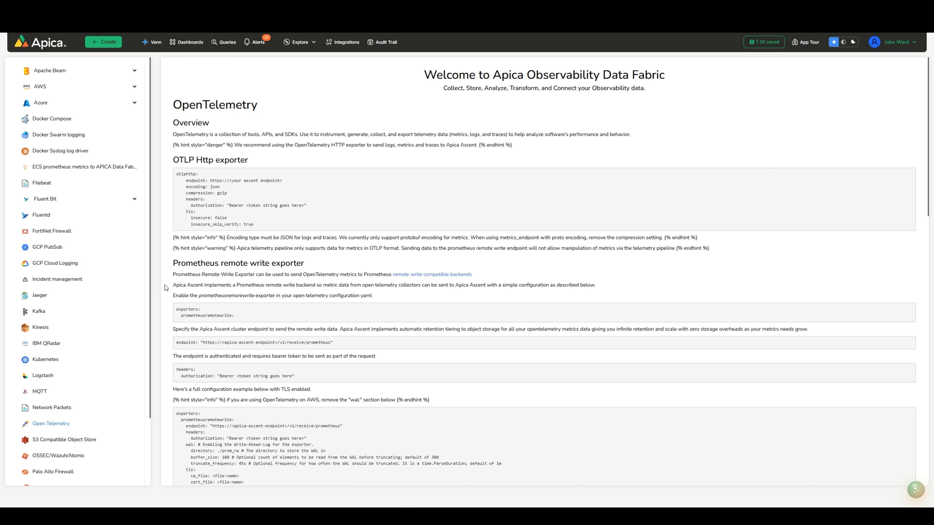
scroll(165, 285, down, 3)
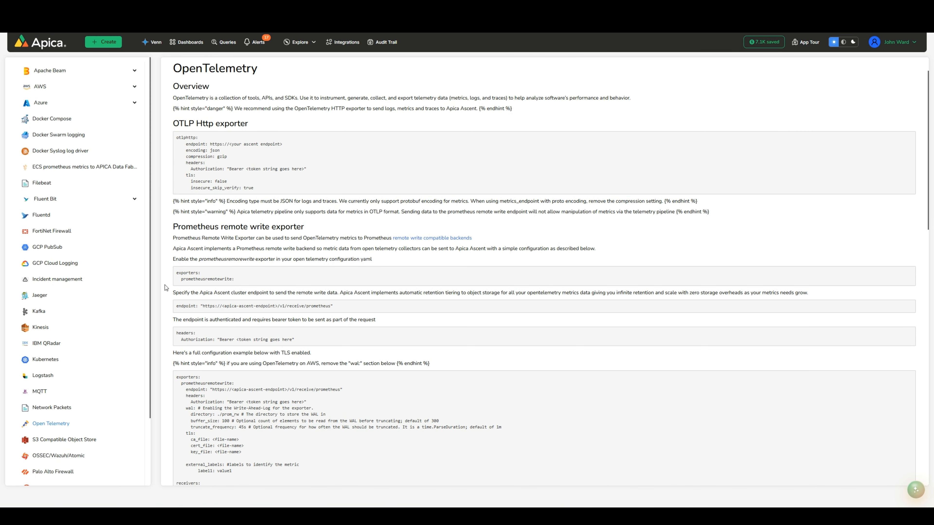
scroll(164, 284, down, 5)
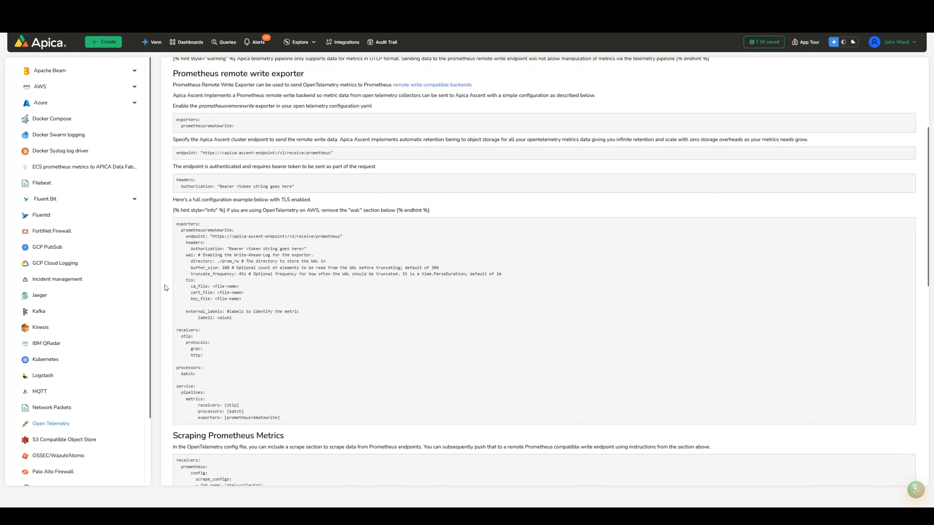
scroll(164, 285, down, 2)
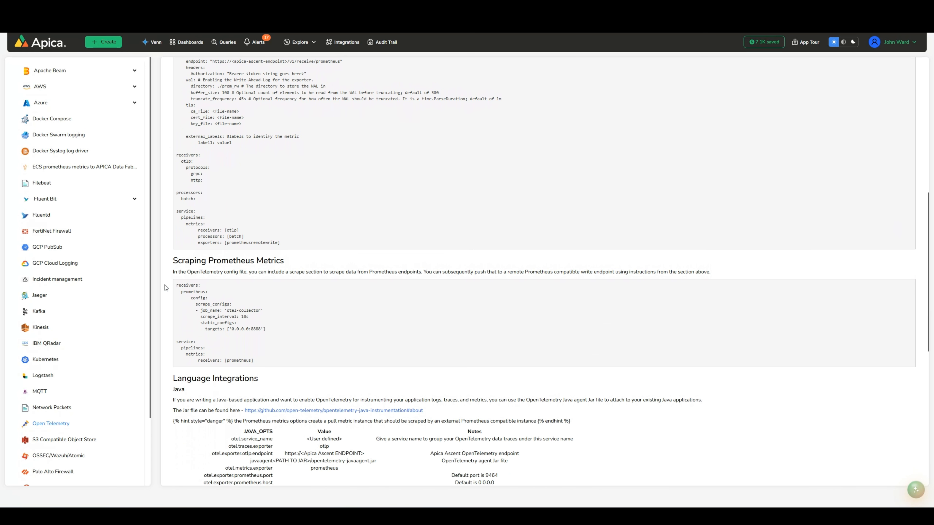
scroll(165, 284, up, 2)
scroll(165, 285, up, 8)
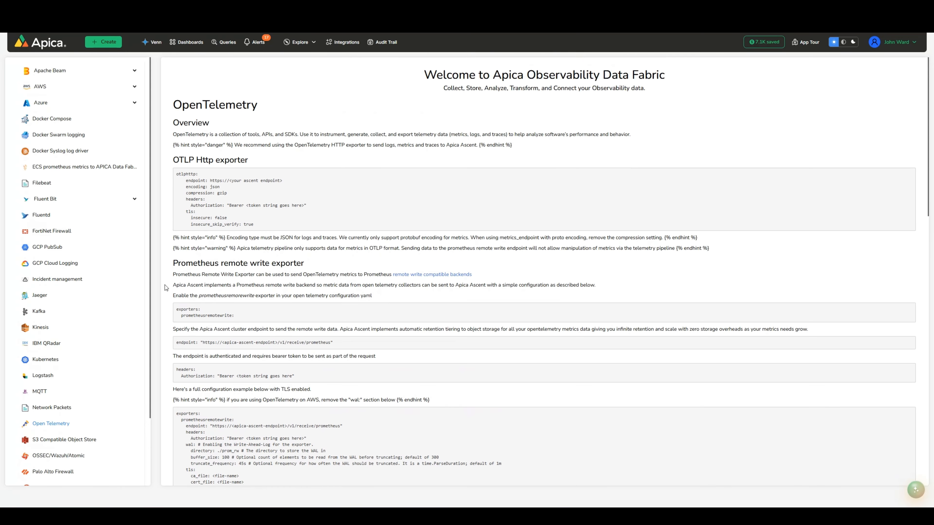
Step: Open the logs of the active_directory application under the windows_security_events source from Logs and Insights
click(55, 44)
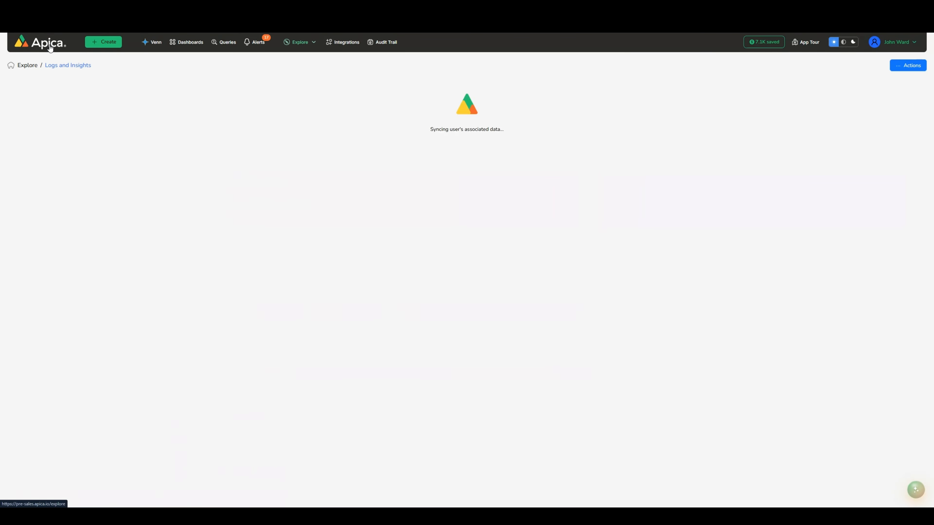
scroll(305, 325, down, 2)
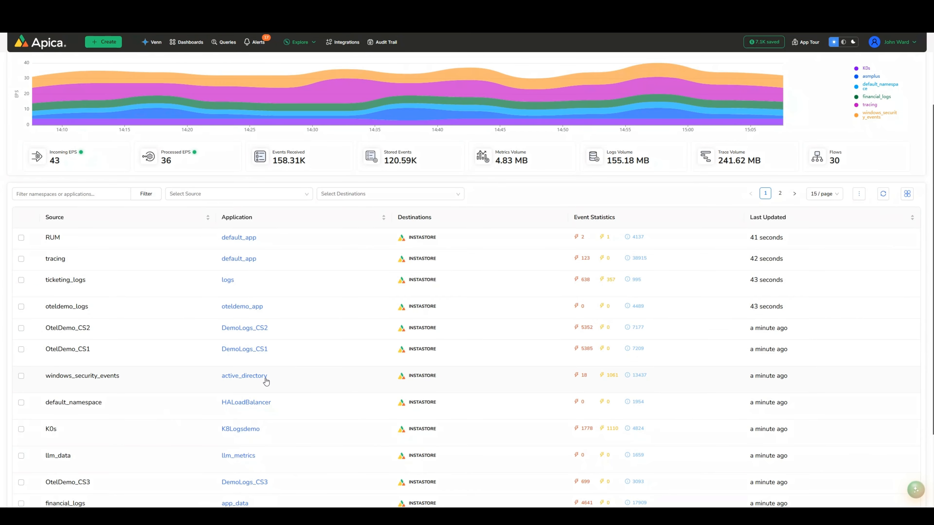
click(244, 375)
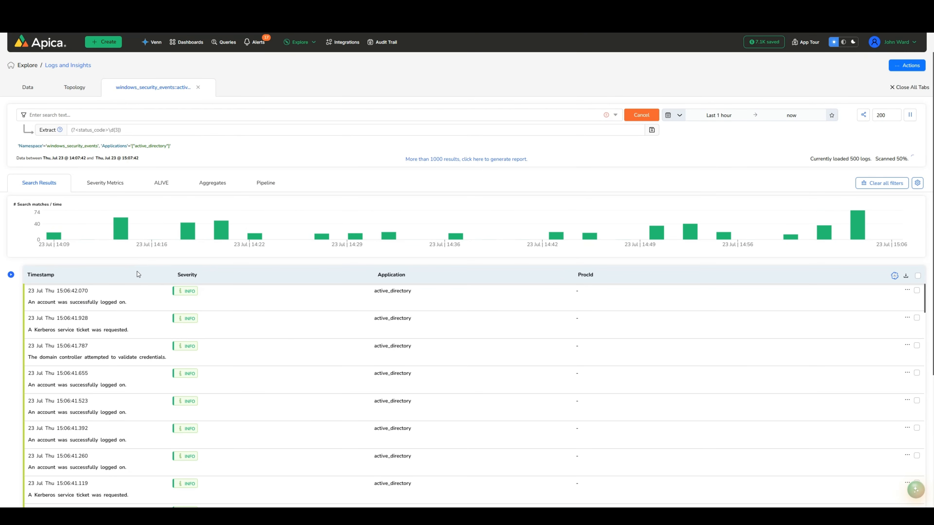
Step: Examine the newest log event's structured data and the filter facets available for the active_directory logs
click(143, 300)
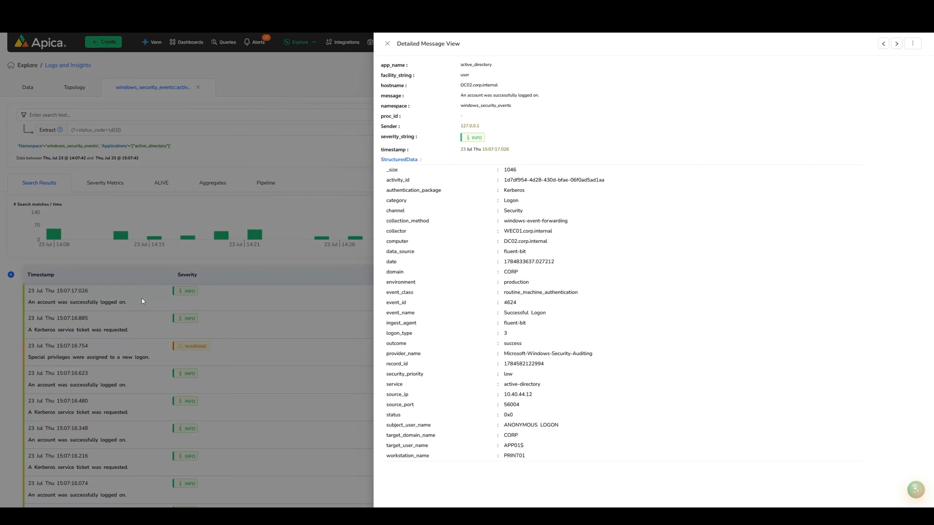
click(142, 298)
click(11, 275)
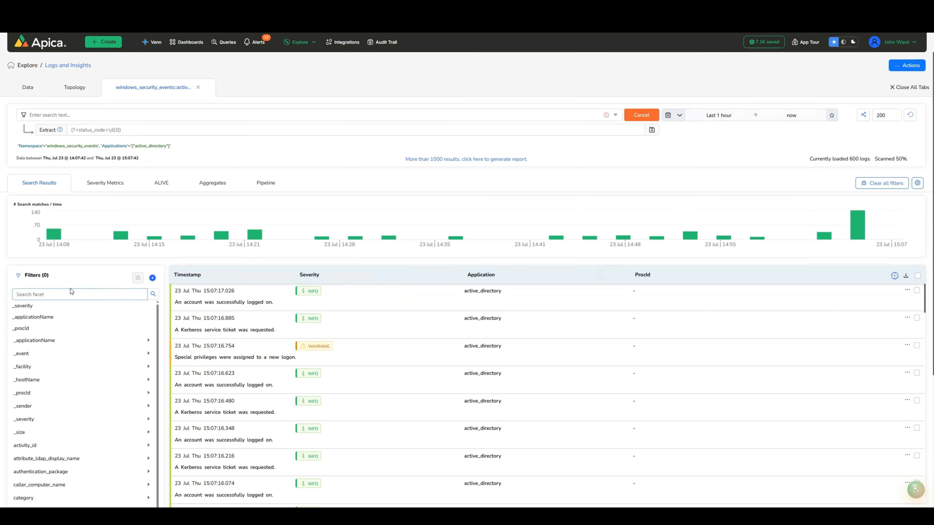
scroll(111, 265, down, 3)
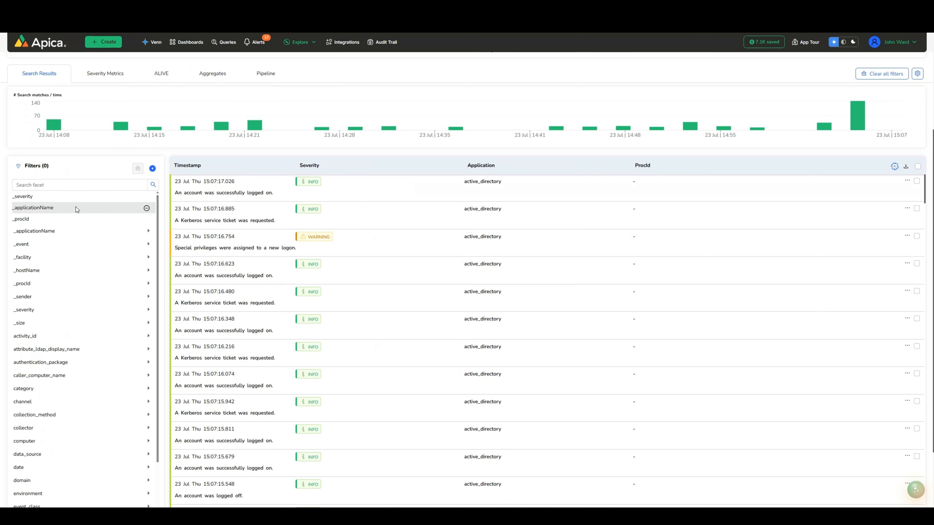
click(152, 169)
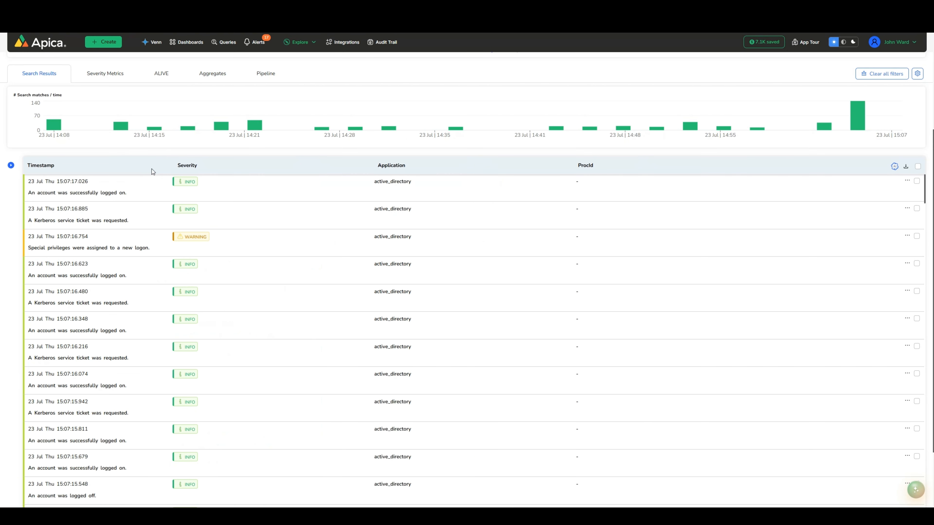
scroll(127, 180, up, 3)
click(132, 299)
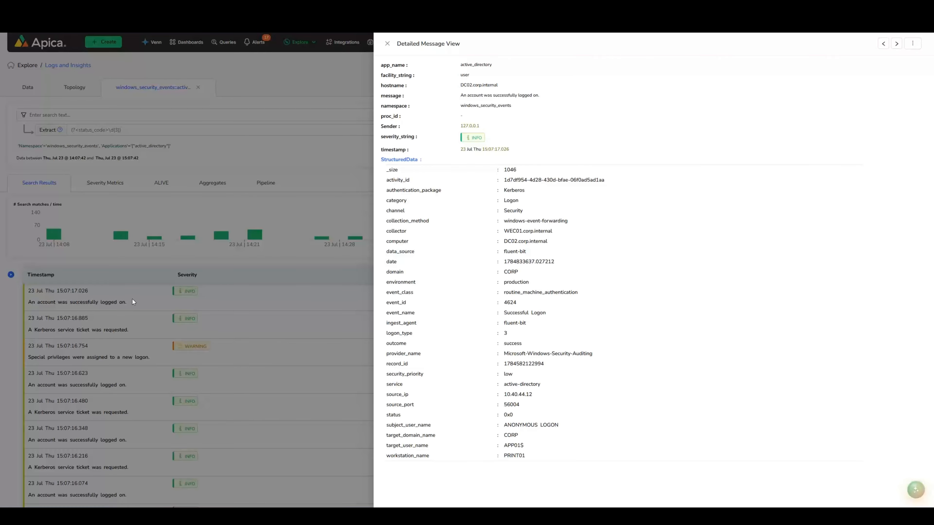
click(132, 299)
Step: Show the pipeline diagram for the active_directory log flow
click(274, 186)
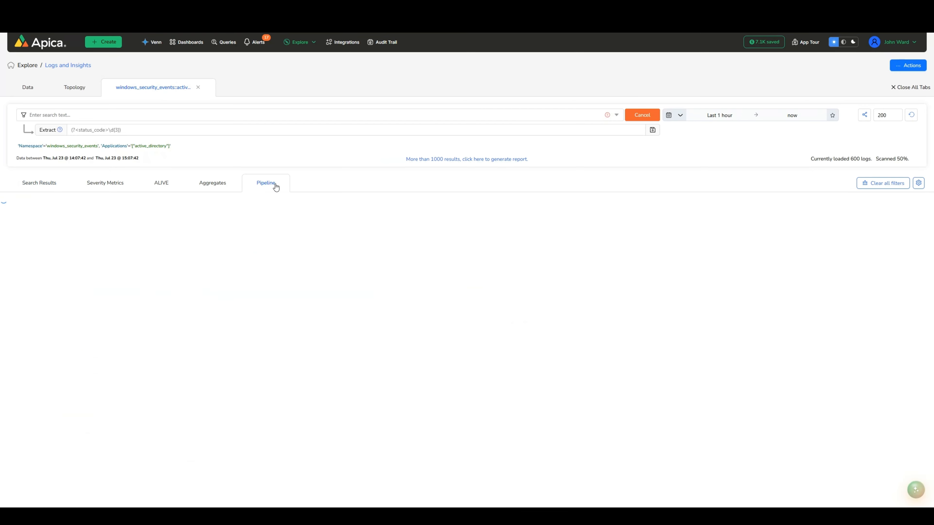
scroll(625, 415, down, 2)
click(729, 465)
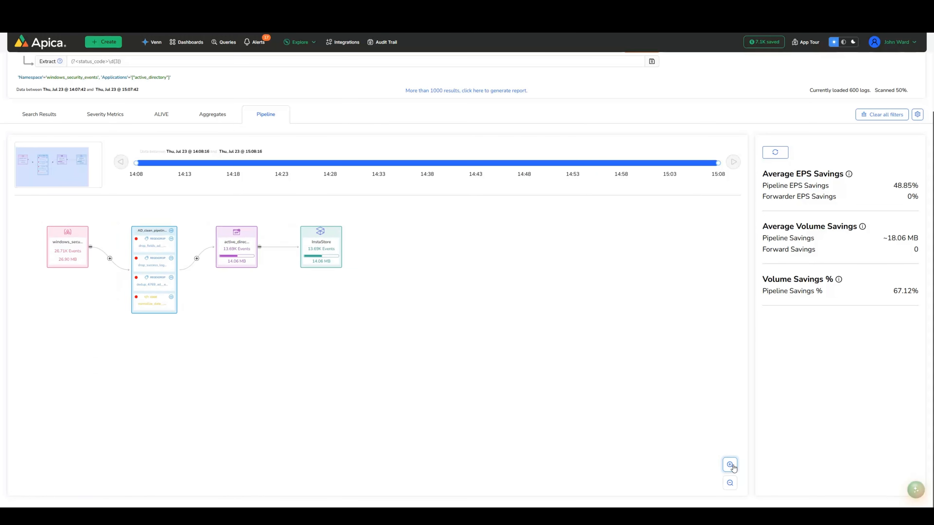
click(730, 465)
click(729, 465)
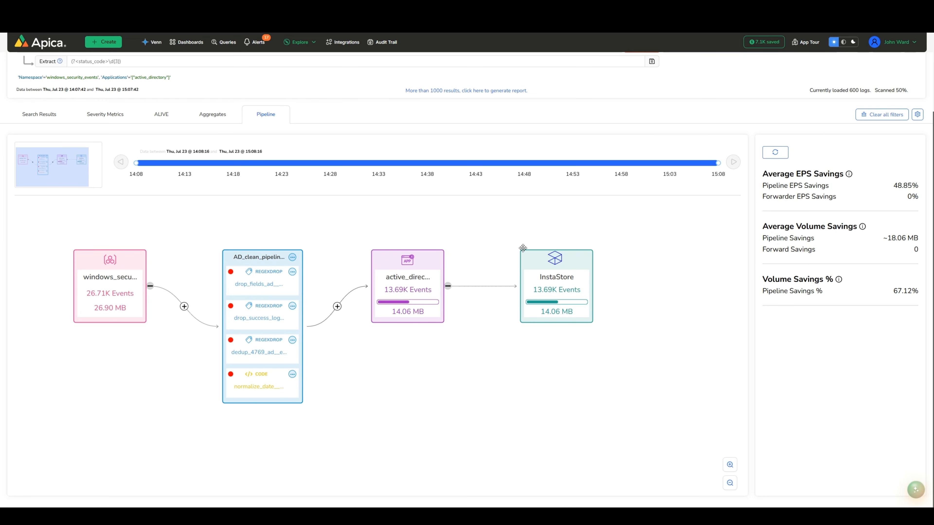
Step: Open the AD_clean_pipeline configuration and display the Drop Labels settings of the drop_fields_ad__e1957e rule
click(293, 257)
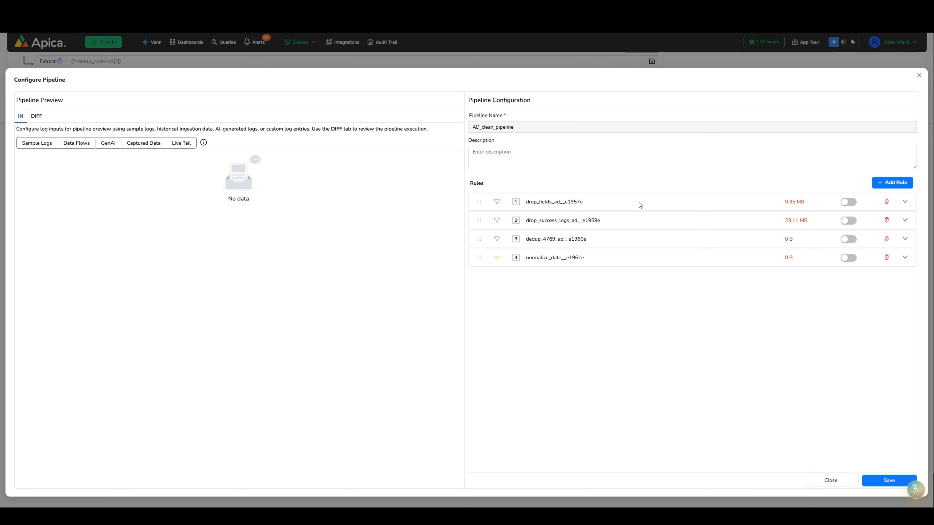
click(896, 184)
click(905, 203)
click(511, 243)
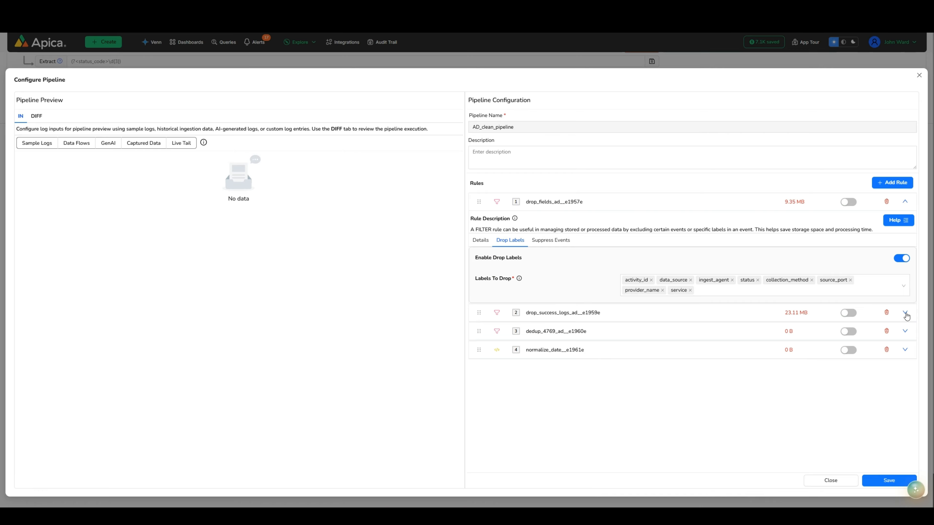
Step: Load preview logs from Data Flows using namespace windows_security_events and application active_directory
click(80, 146)
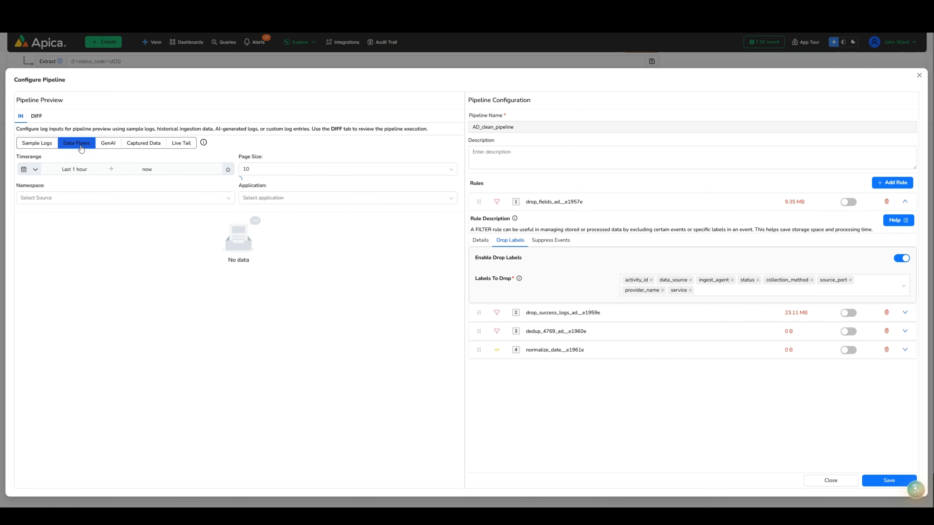
click(68, 200)
text(wind)
key(Return)
click(263, 198)
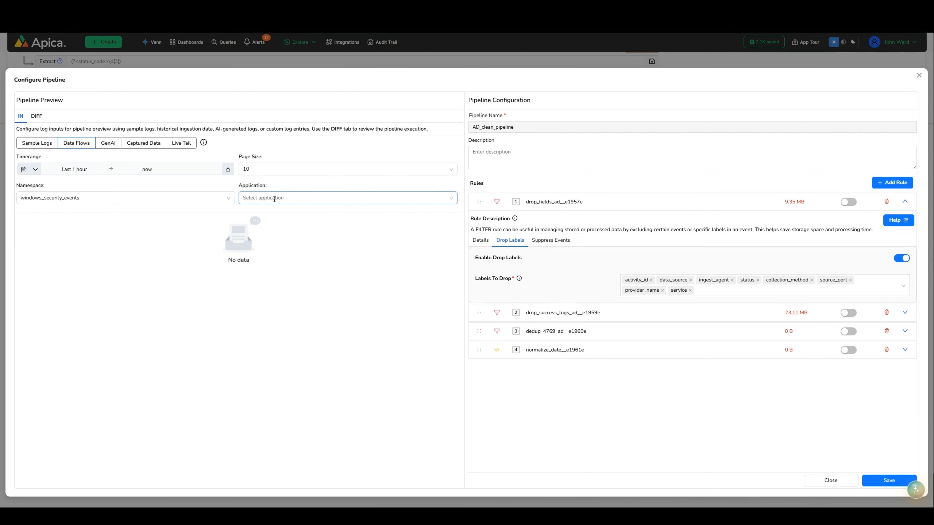
click(267, 217)
Step: Enable the drop_fields_ad__e1957e rule and review its effect on the preview logs in the split diff
click(37, 116)
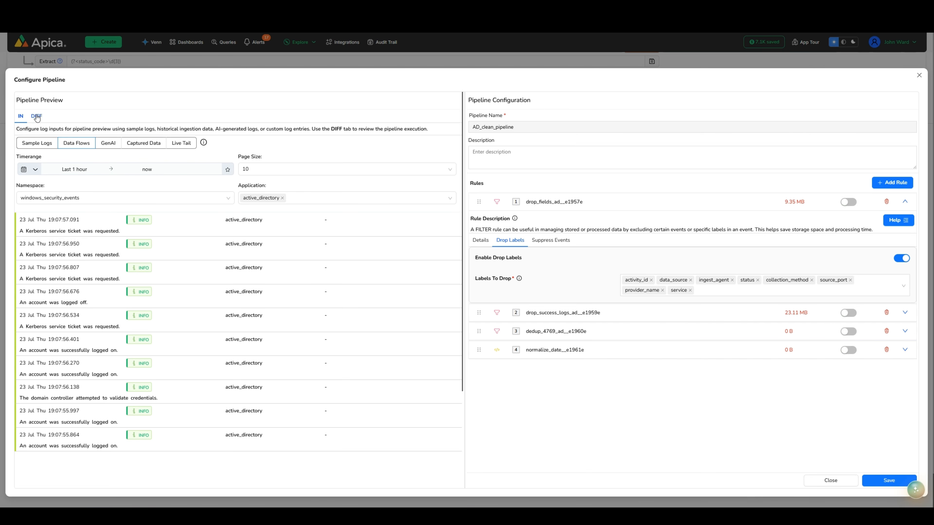
click(450, 117)
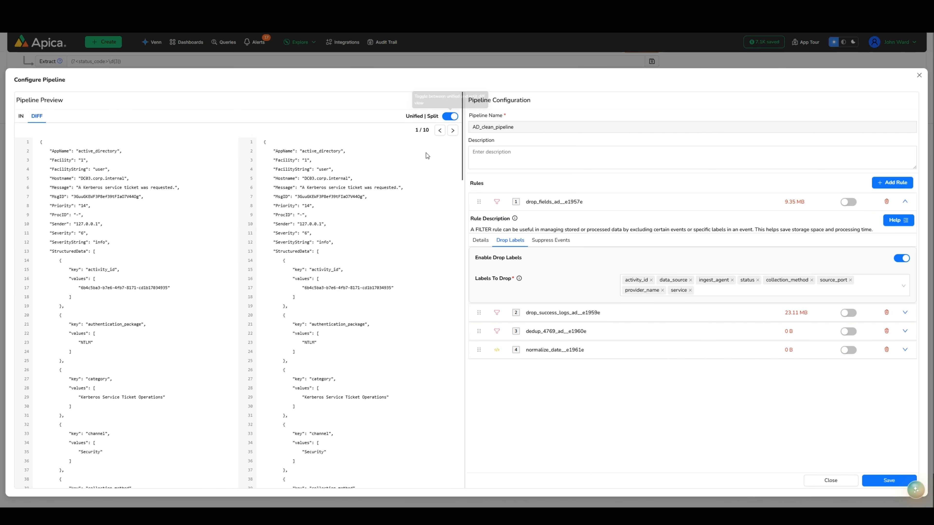
click(848, 202)
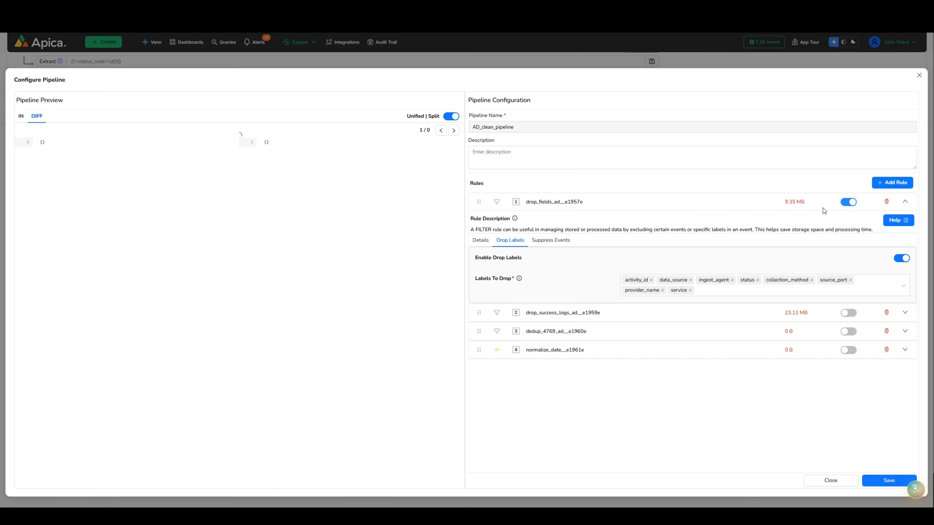
scroll(343, 305, down, 10)
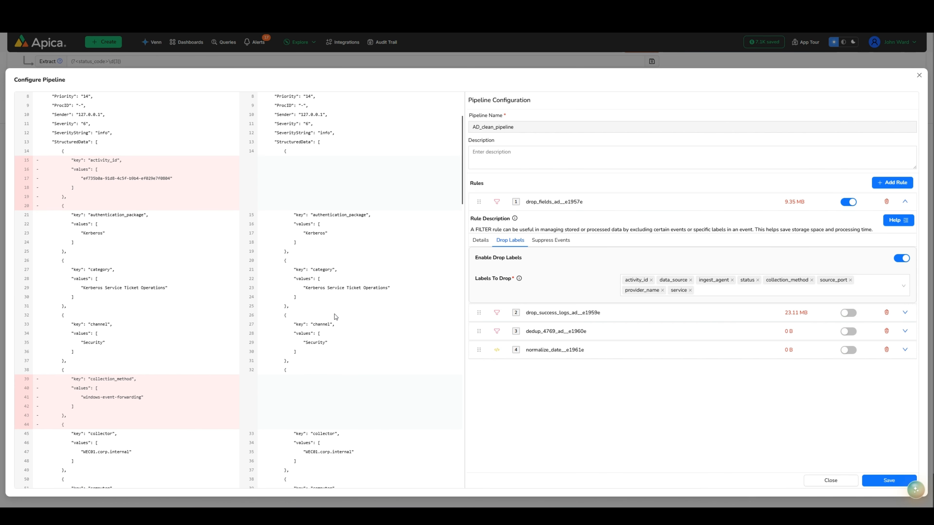
scroll(339, 299, down, 7)
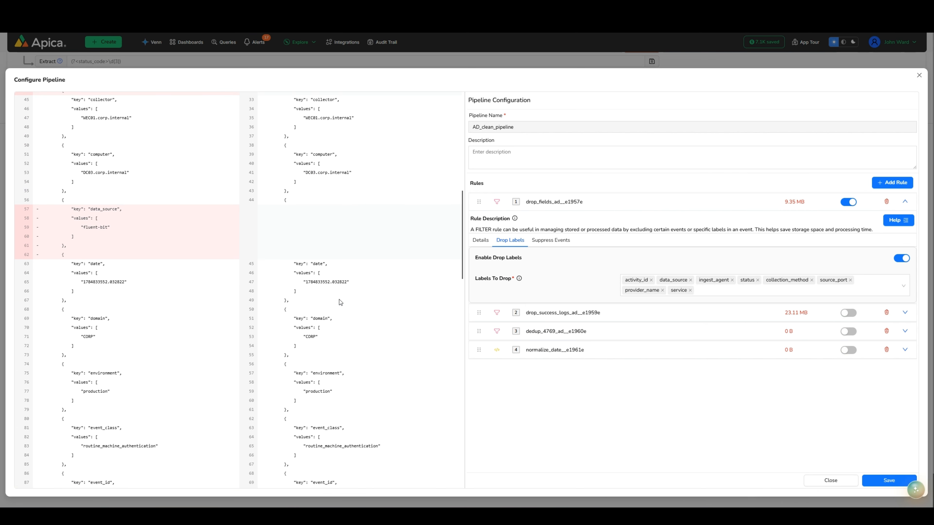
Step: Enable the drop_success_logs_ad__e1959e rule and check its effect on the first three preview logs in the diff
click(904, 202)
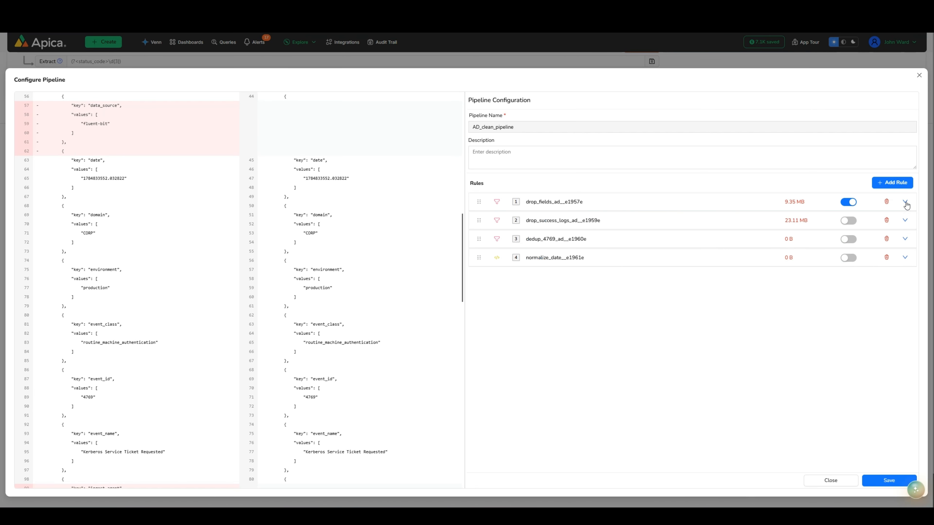
click(904, 221)
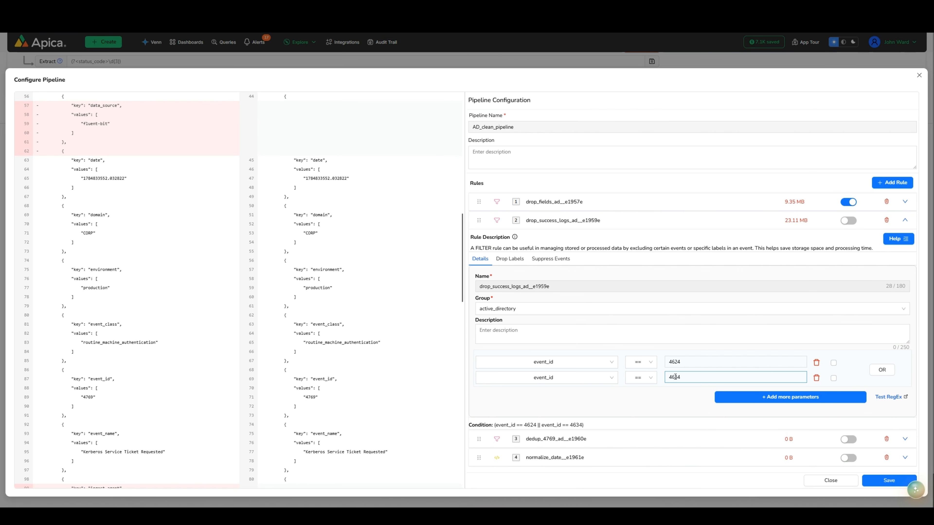
click(849, 221)
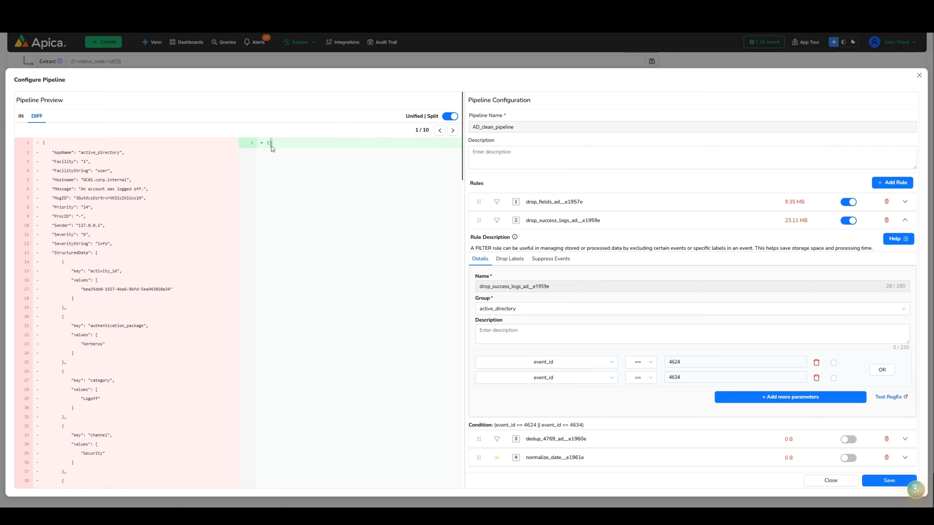
click(452, 130)
click(453, 131)
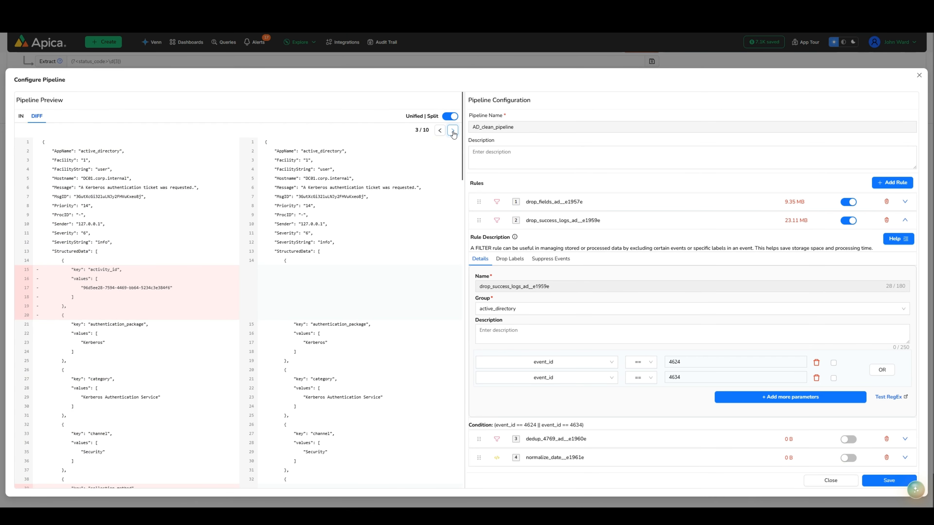
scroll(358, 278, down, 1)
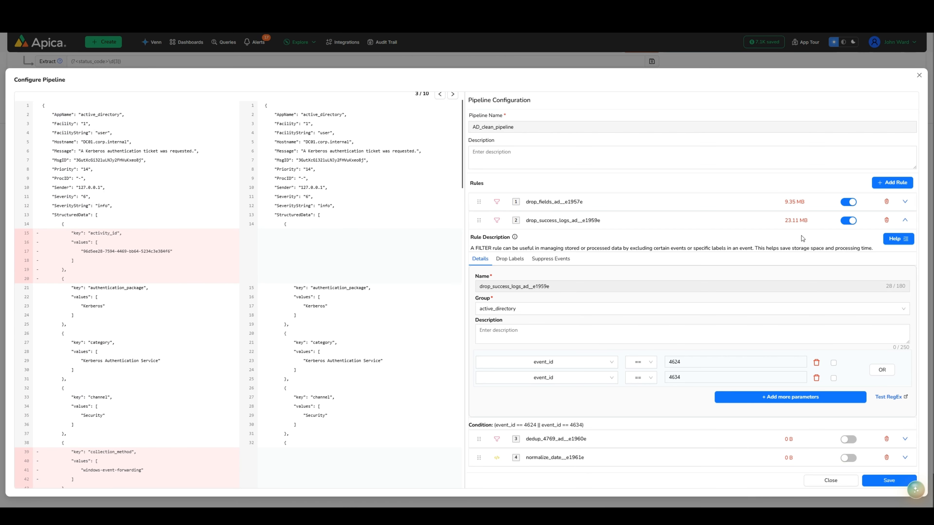
Step: Review the Suppress Events settings of the dedup_4769_ad__e1960e rule and enable the rule
click(906, 221)
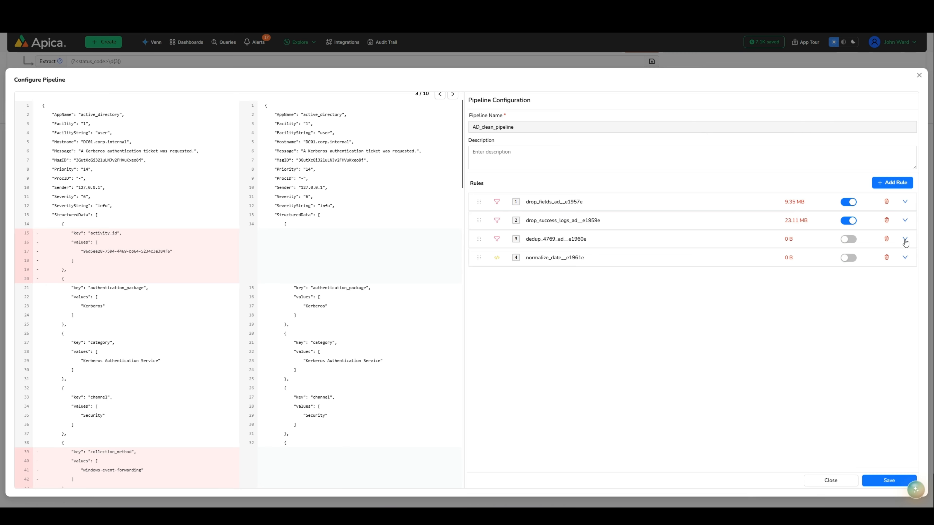
click(905, 240)
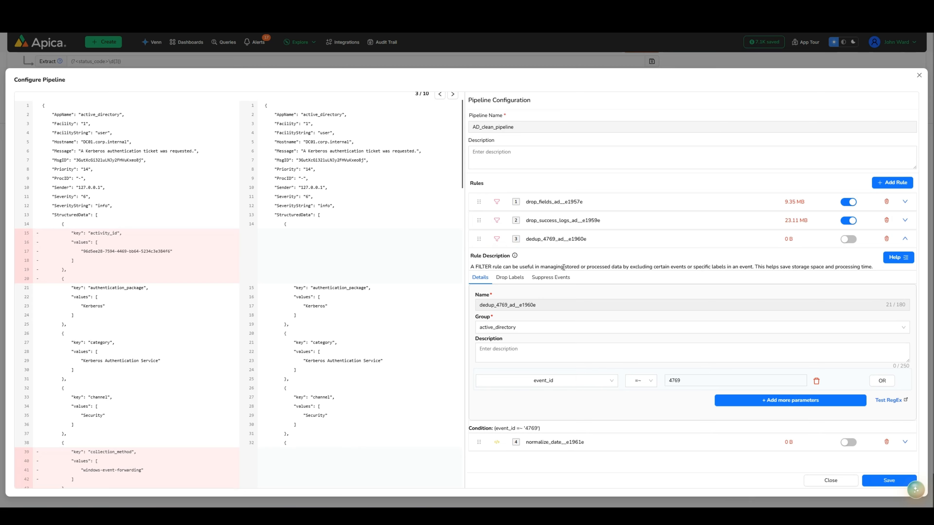
click(557, 279)
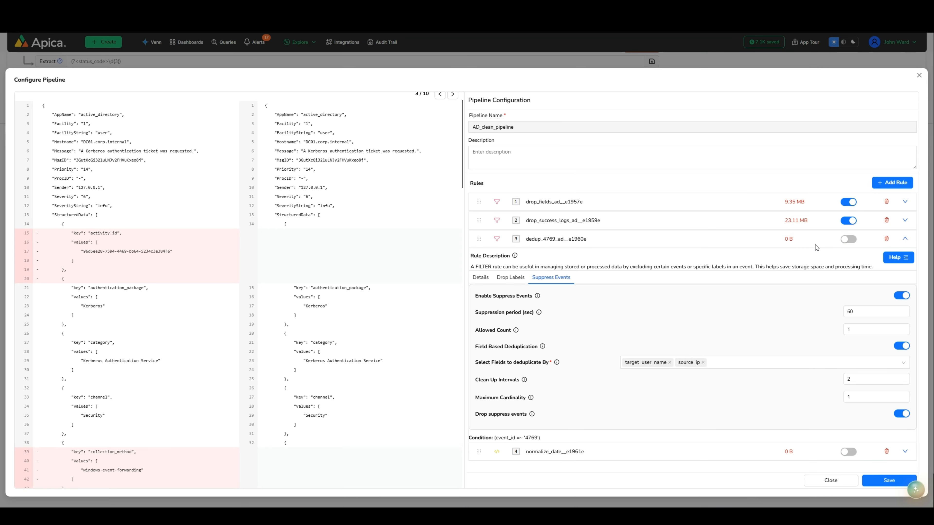
click(848, 239)
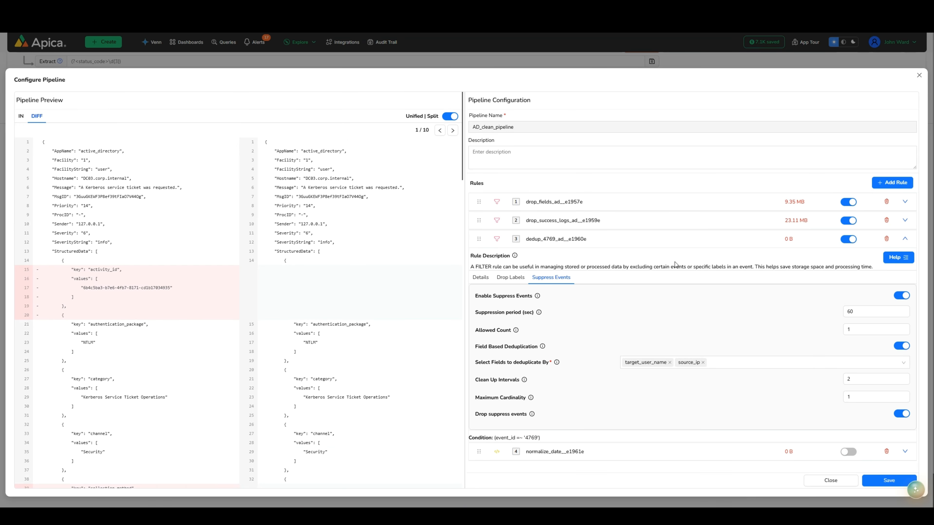
click(905, 240)
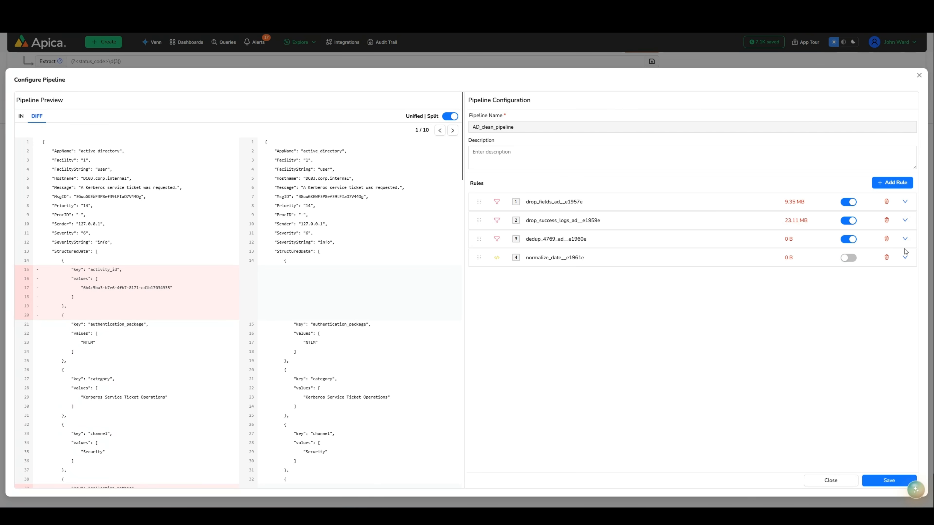
Step: Review the code of the normalize_date__e1961e rule and enable the rule
click(905, 257)
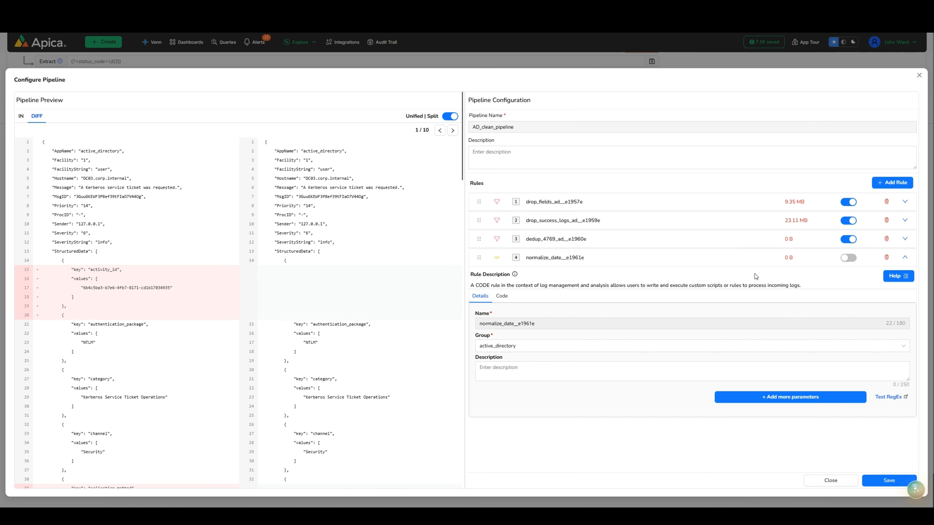
click(503, 297)
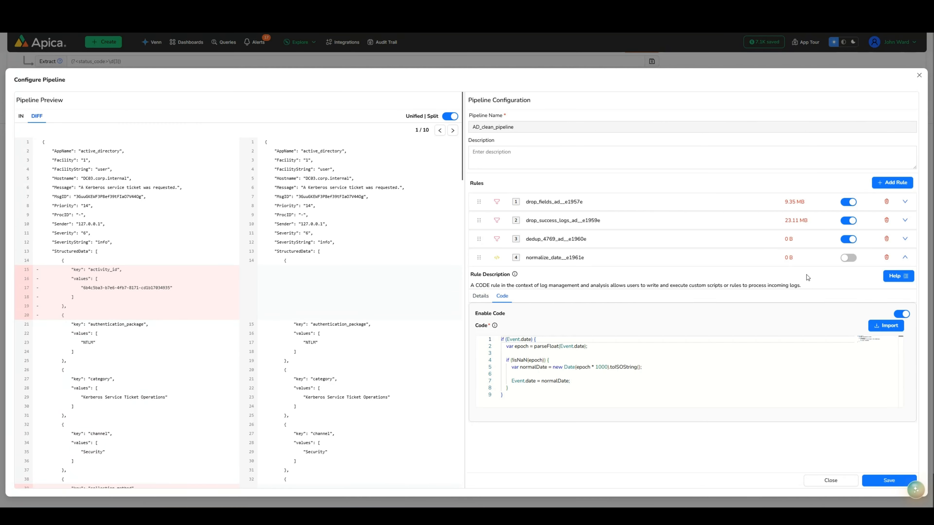
click(848, 258)
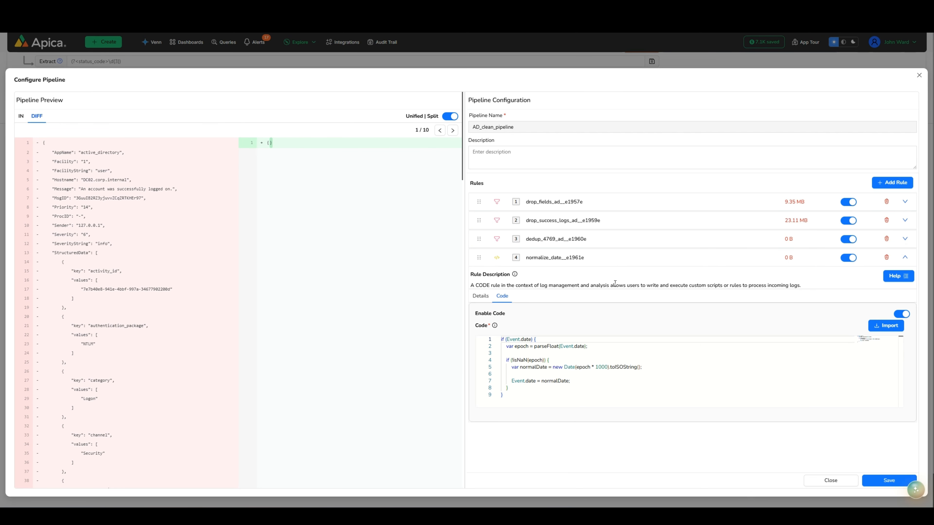
Step: Check the date conversion in the fourth preview log's diff and save the AD_clean_pipeline configuration
click(452, 130)
click(453, 130)
click(453, 130)
click(452, 130)
scroll(385, 300, down, 10)
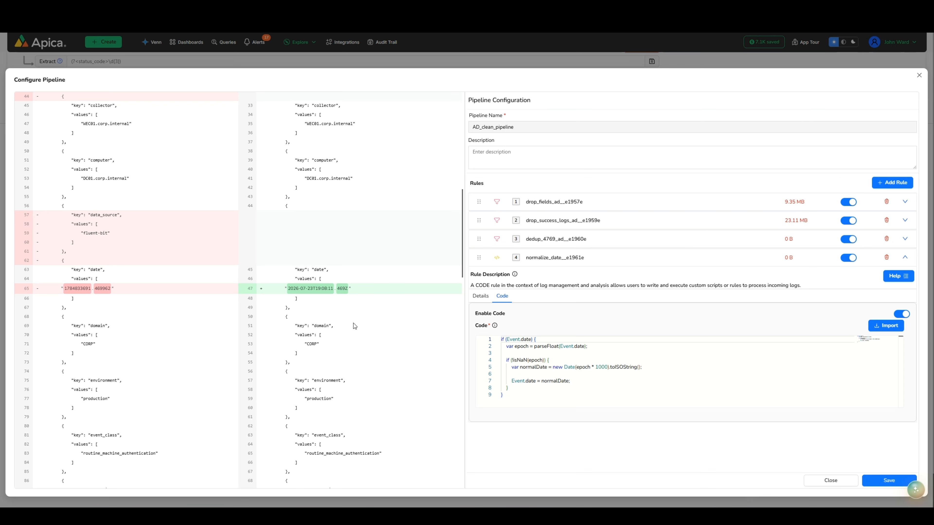
click(884, 480)
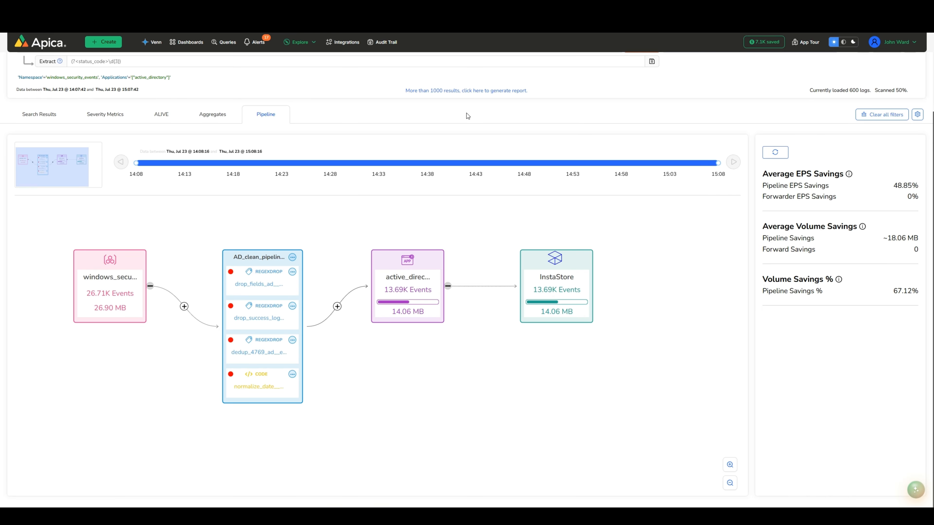
Step: Start adding a forwarder under Integrations and look through the available forwarder types
click(342, 43)
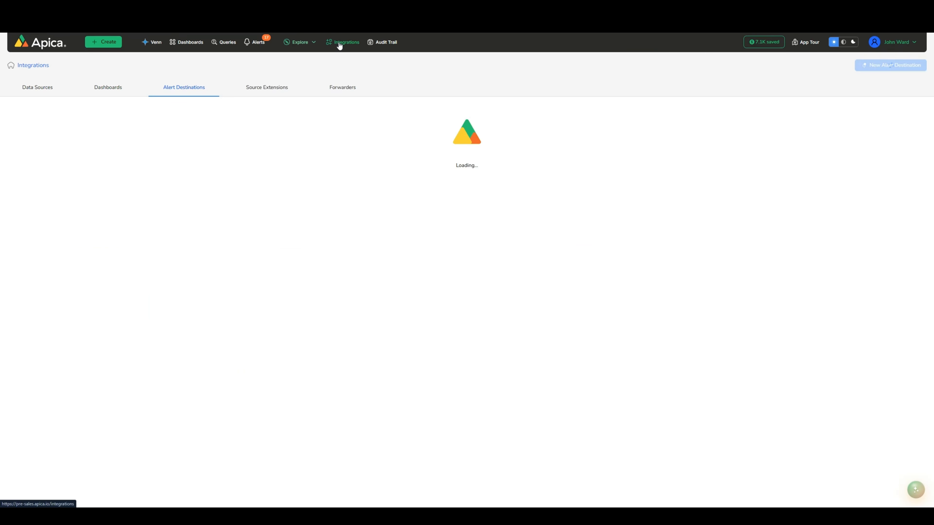
click(347, 92)
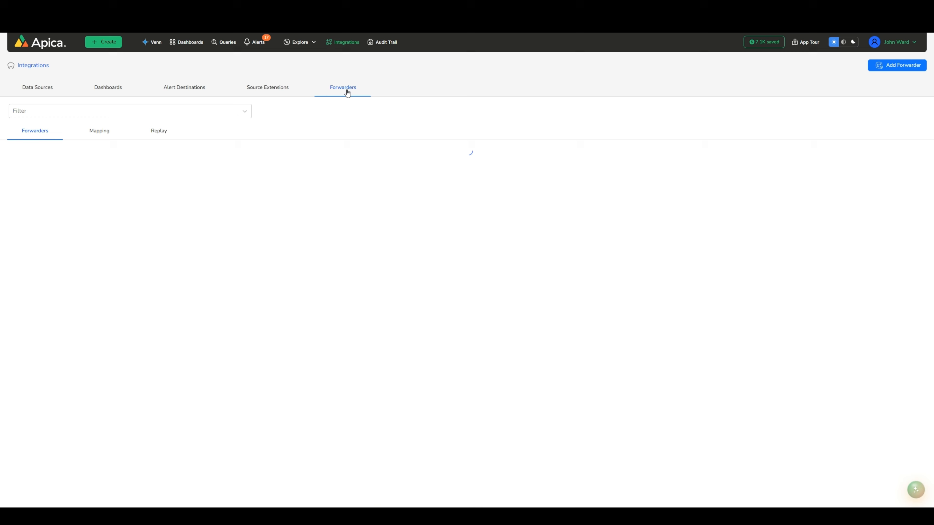
click(895, 66)
scroll(470, 276, down, 3)
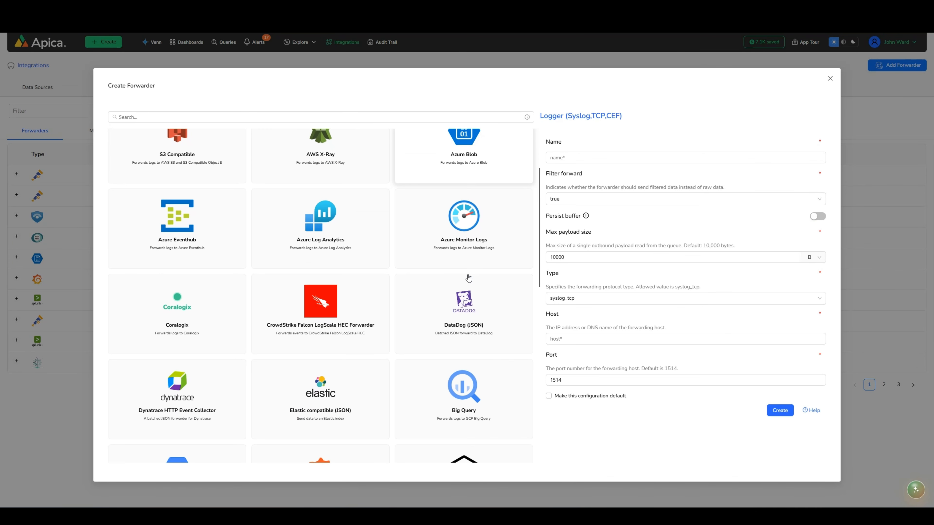
scroll(468, 278, down, 15)
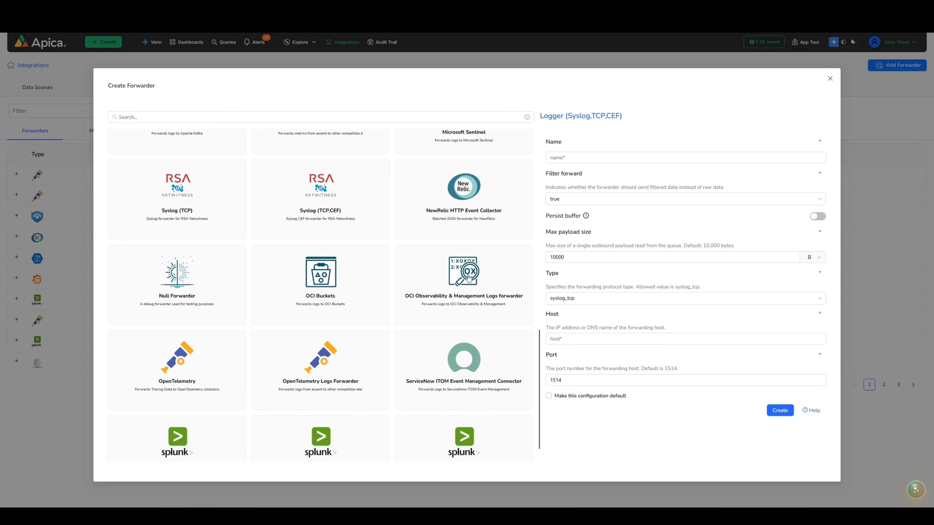
scroll(468, 278, down, 2)
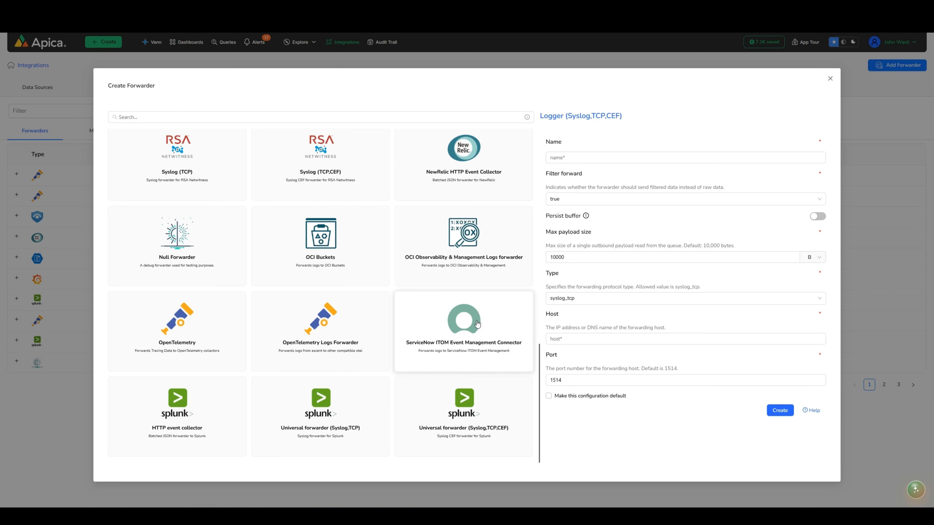
scroll(477, 324, up, 8)
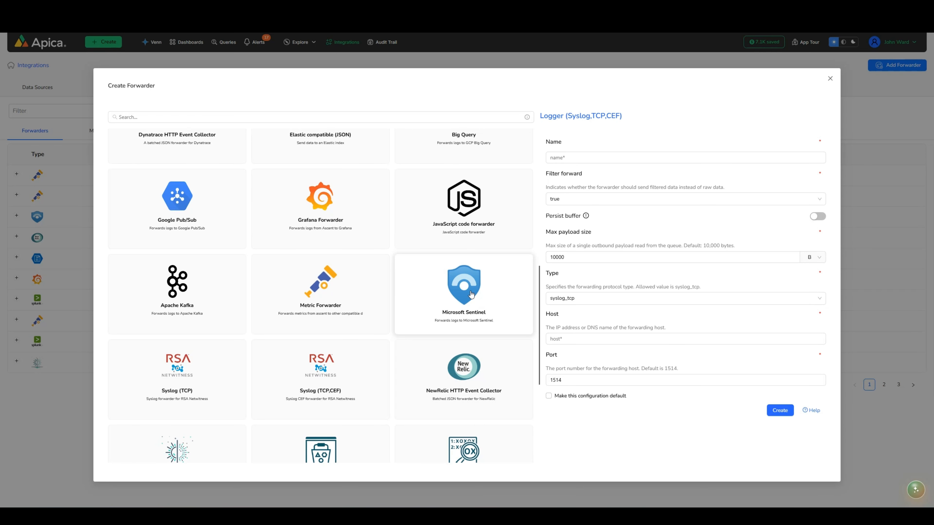
Step: Review the Microsoft Sentinel forwarder's configuration fields and close the form without creating a forwarder
click(471, 294)
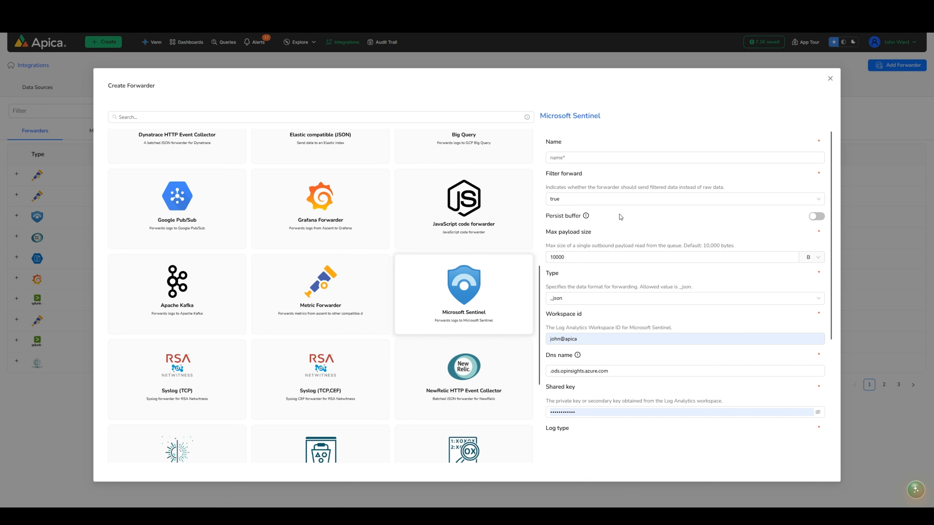
scroll(621, 232, down, 4)
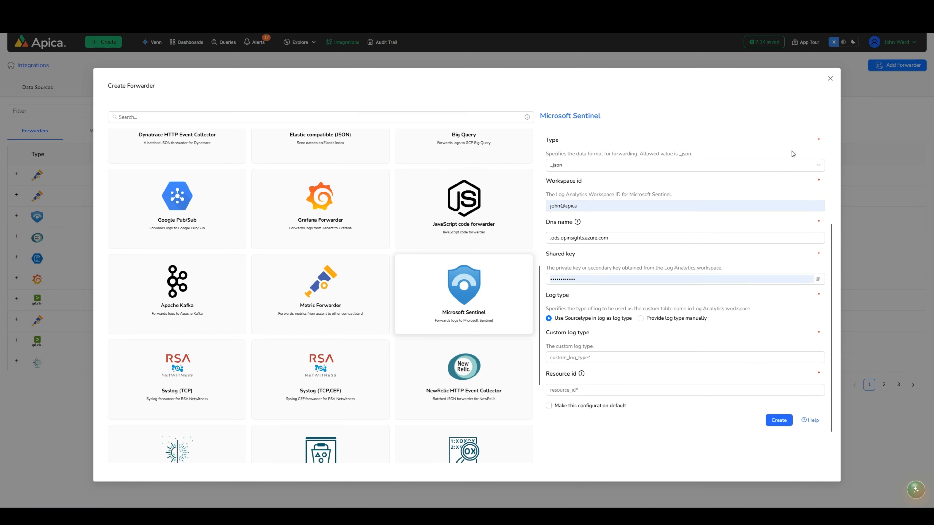
click(830, 80)
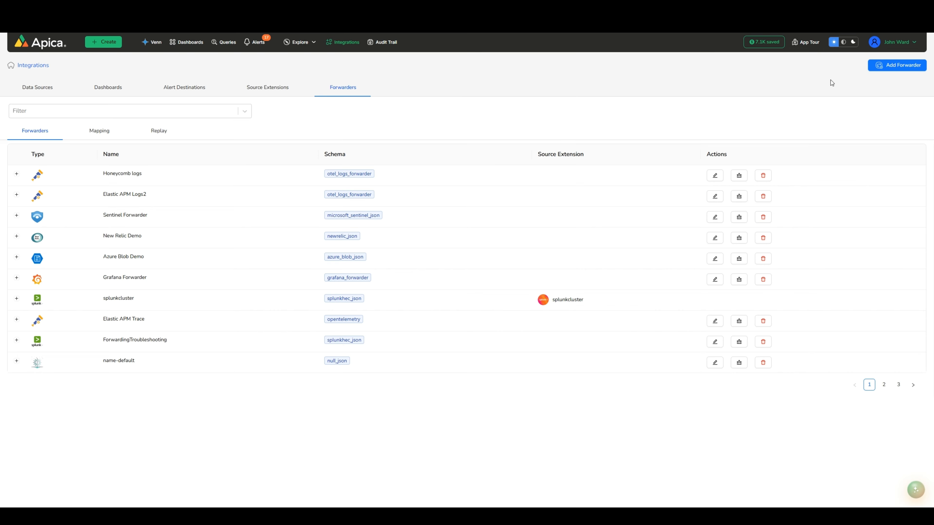
Step: Map the windows_security_events source with application active_directory to the existing Sentinel Forwarder in Logs and Insights
click(52, 48)
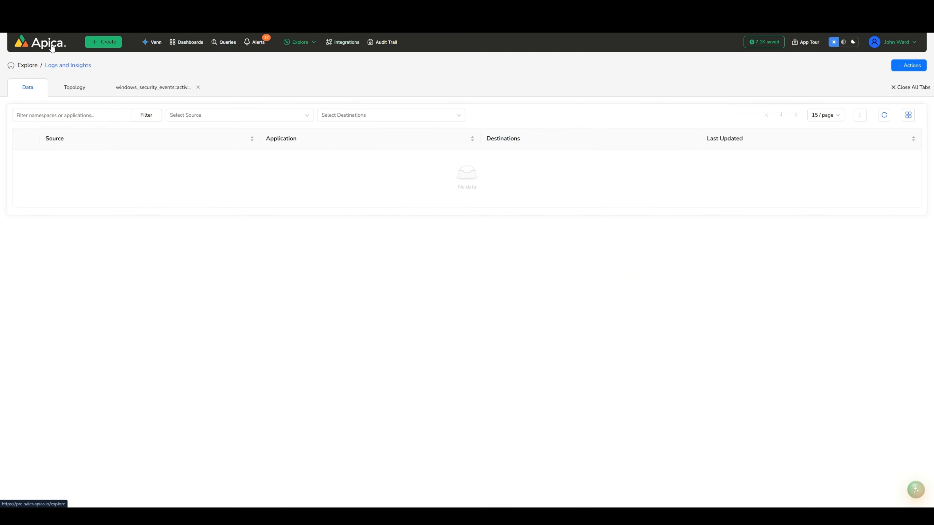
scroll(485, 267, down, 5)
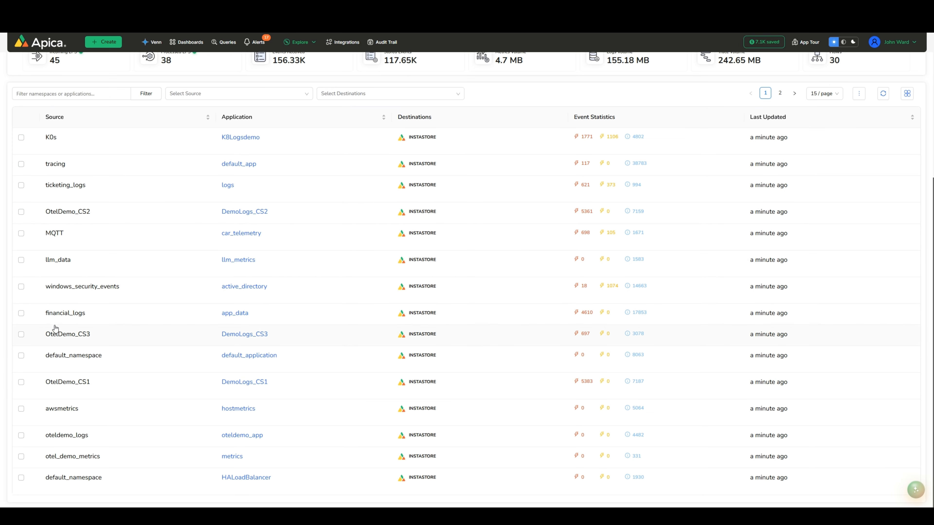
click(21, 287)
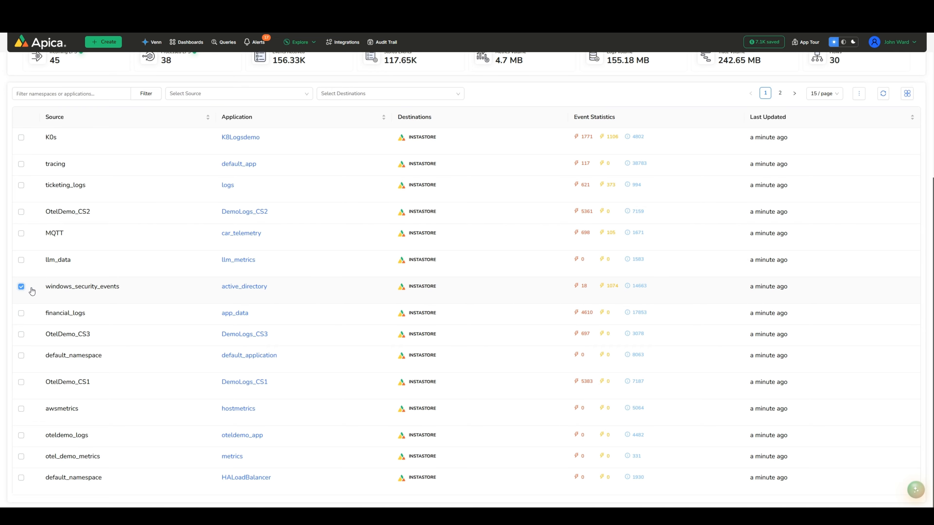
click(858, 93)
click(827, 165)
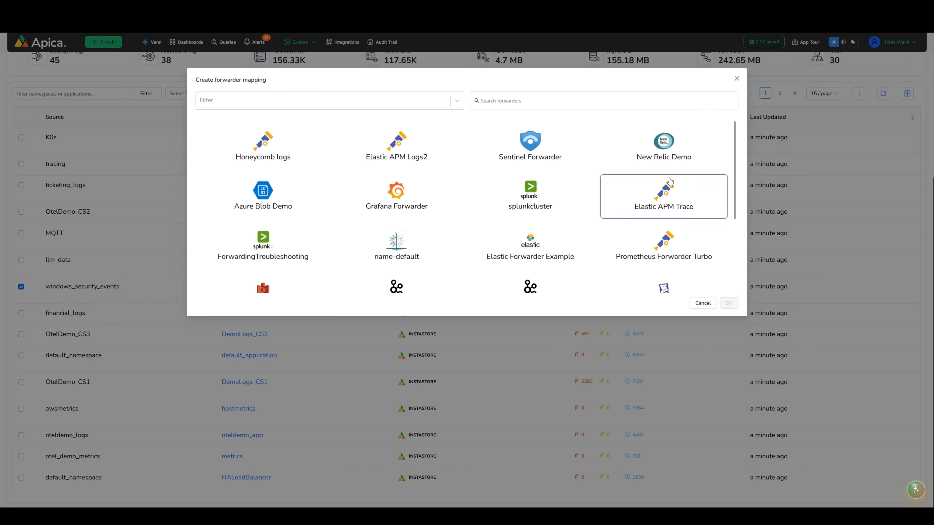
click(526, 153)
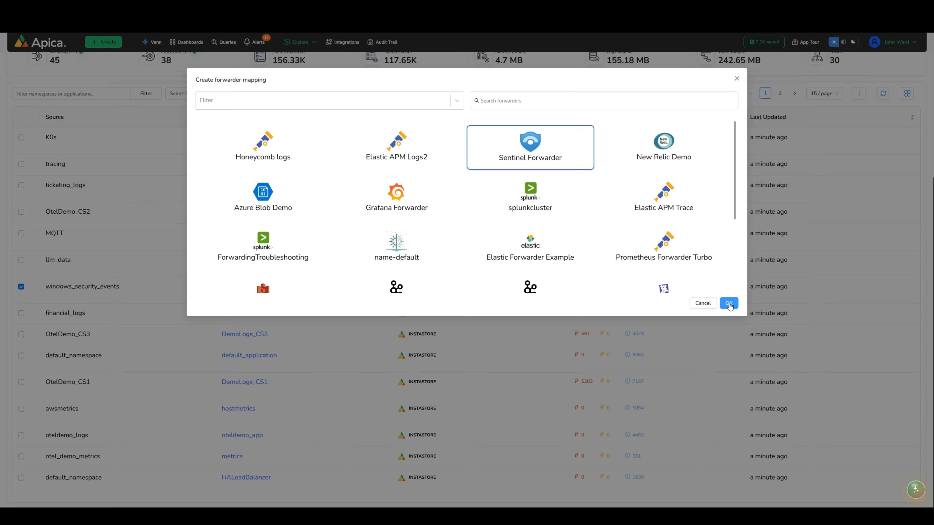
click(728, 303)
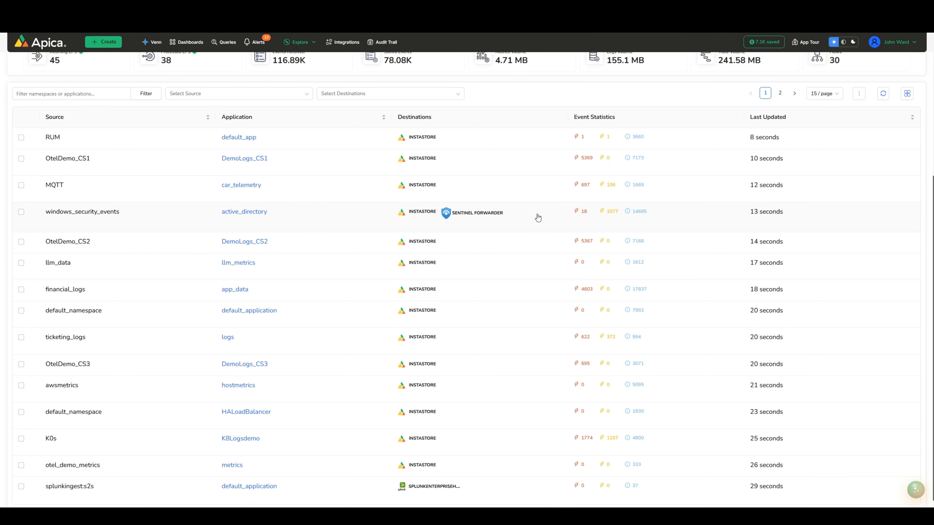
Step: Open the pipeline flow view for the windows_security_events namespace from Pipelines and examine its rules and destinations up close
scroll(537, 217, up, 5)
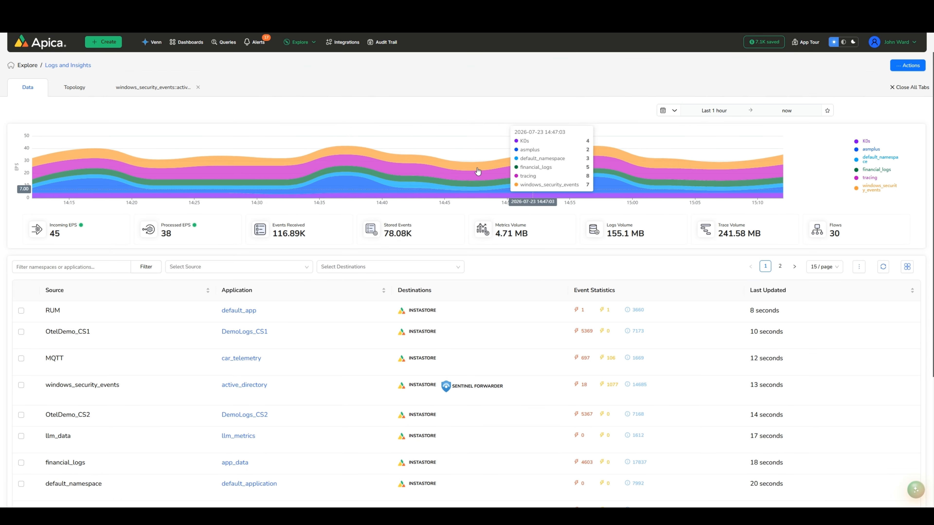
click(301, 42)
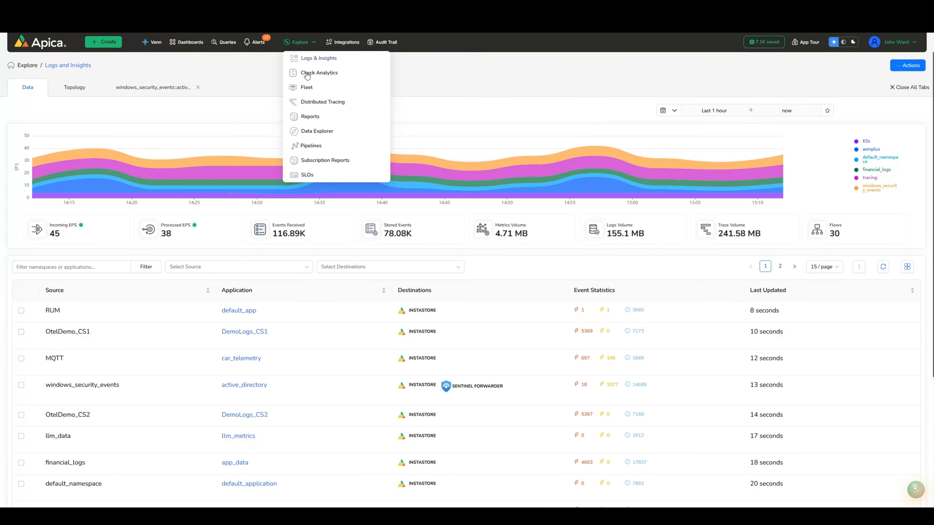
click(310, 146)
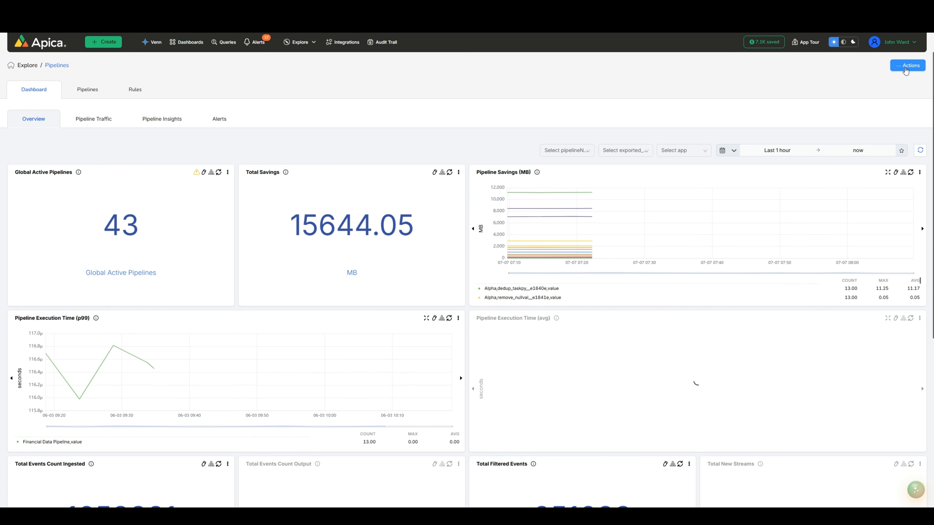
click(907, 65)
click(893, 96)
click(407, 117)
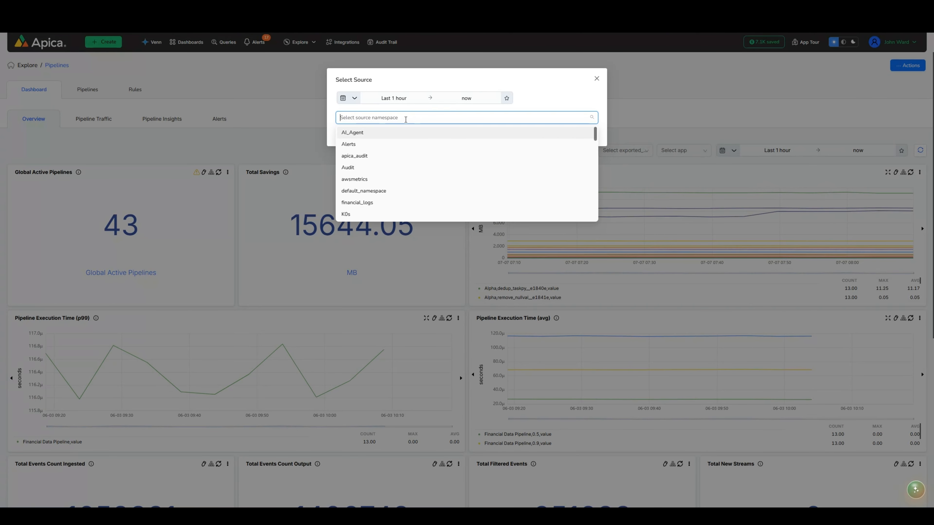
text(win)
click(384, 134)
click(571, 165)
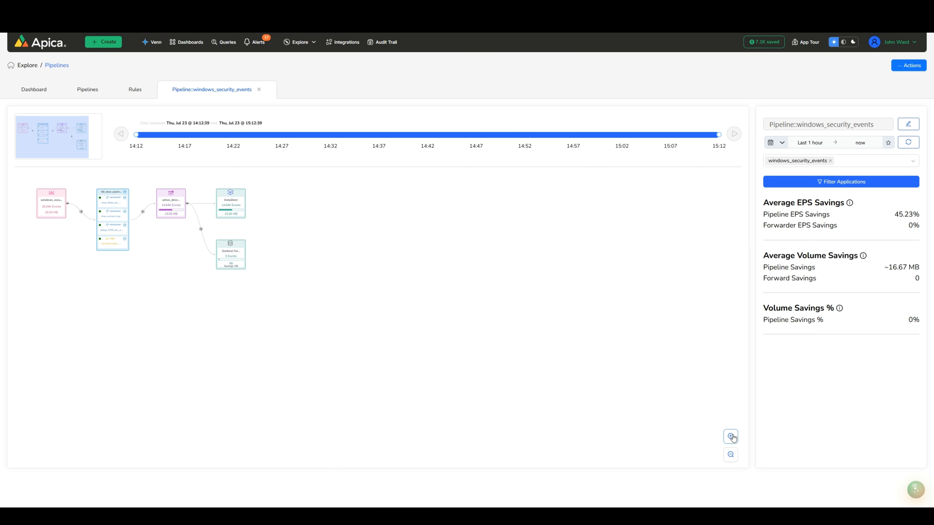
click(730, 437)
click(730, 436)
click(730, 436)
click(730, 436)
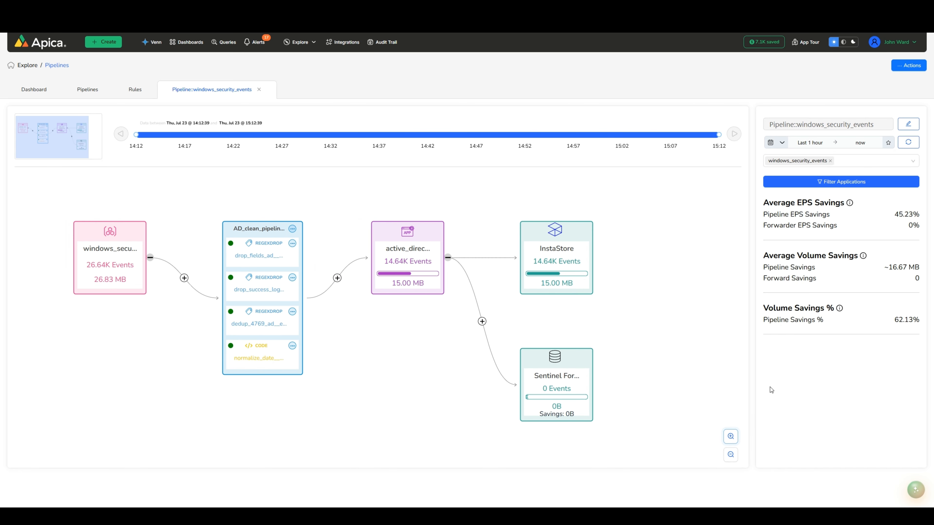